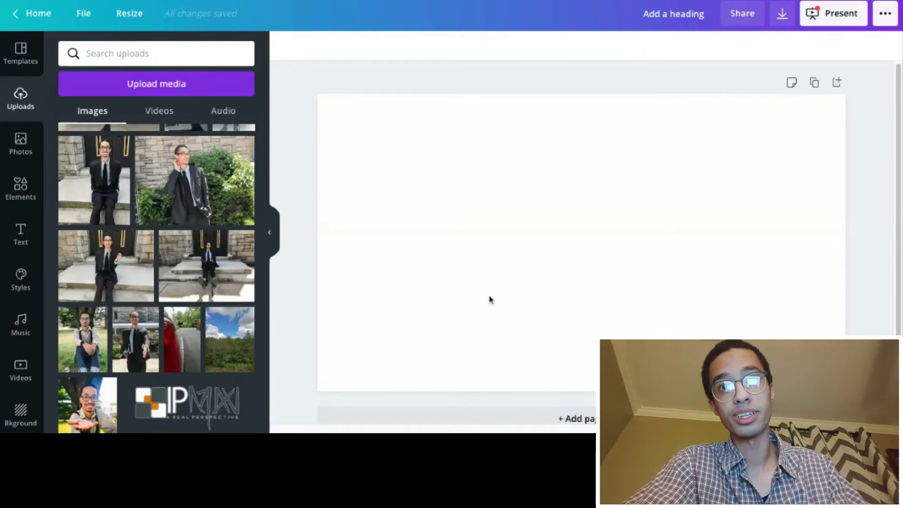
# - Add the portrait photo from Uploads and centre it horizontally near the top of the page
pyautogui.click(88, 399)
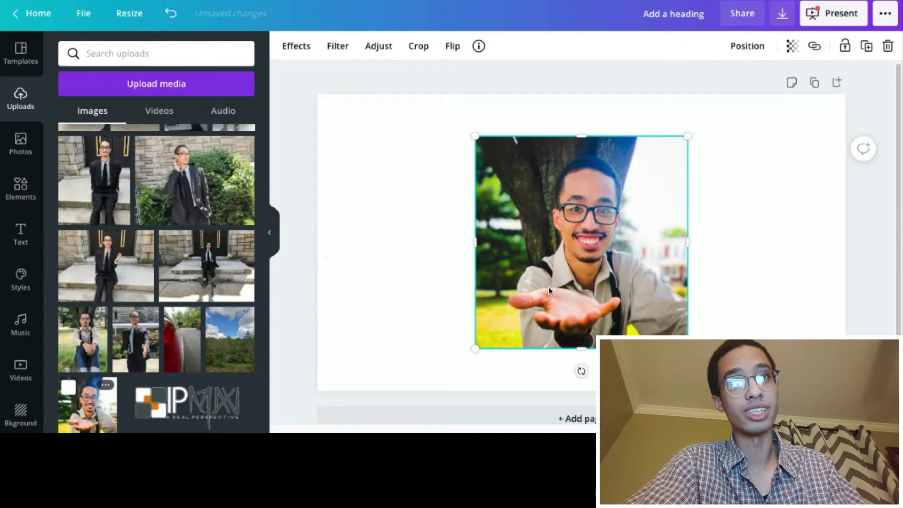
pyautogui.moveTo(552, 287); pyautogui.dragTo(495, 275)
pyautogui.moveTo(523, 229)
pyautogui.mouseDown()
pyautogui.moveTo(519, 241)
pyautogui.moveTo(590, 237)
pyautogui.moveTo(569, 234)
pyautogui.mouseUp()
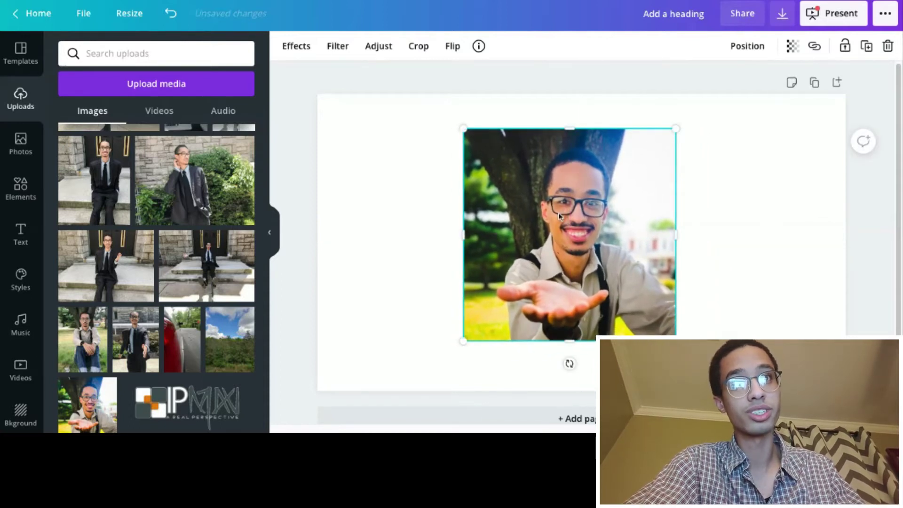
# - Crop the portrait in from the top-left and shift the image to frame the face and hand
pyautogui.doubleClick(534, 231)
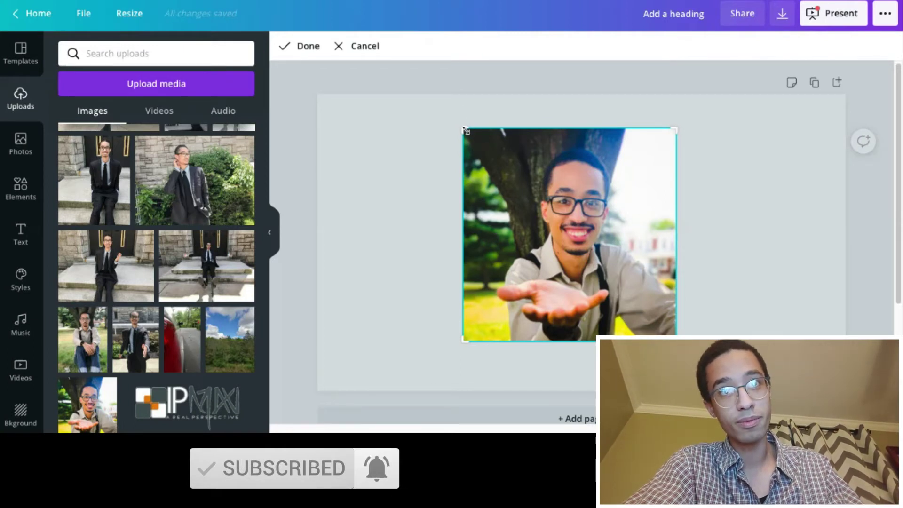
pyautogui.moveTo(463, 128); pyautogui.dragTo(533, 182)
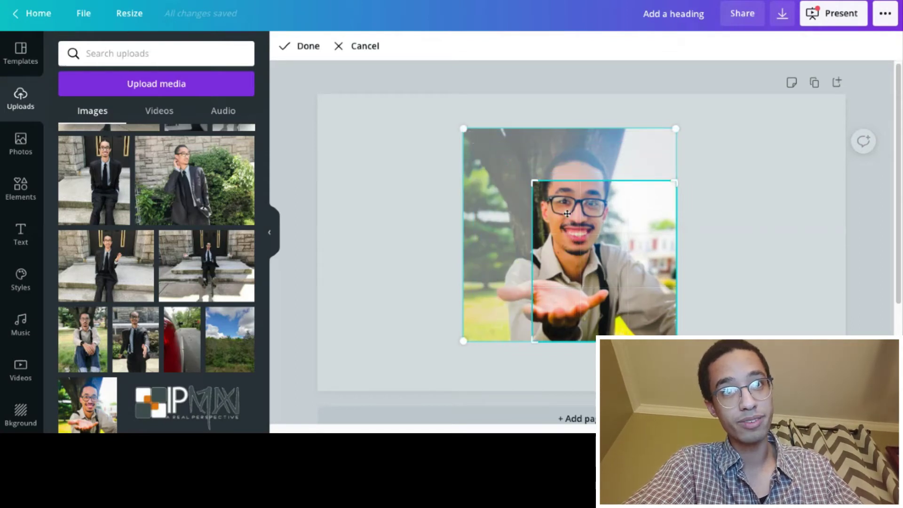
pyautogui.moveTo(566, 213)
pyautogui.mouseDown()
pyautogui.moveTo(604, 242)
pyautogui.moveTo(595, 231)
pyautogui.mouseUp()
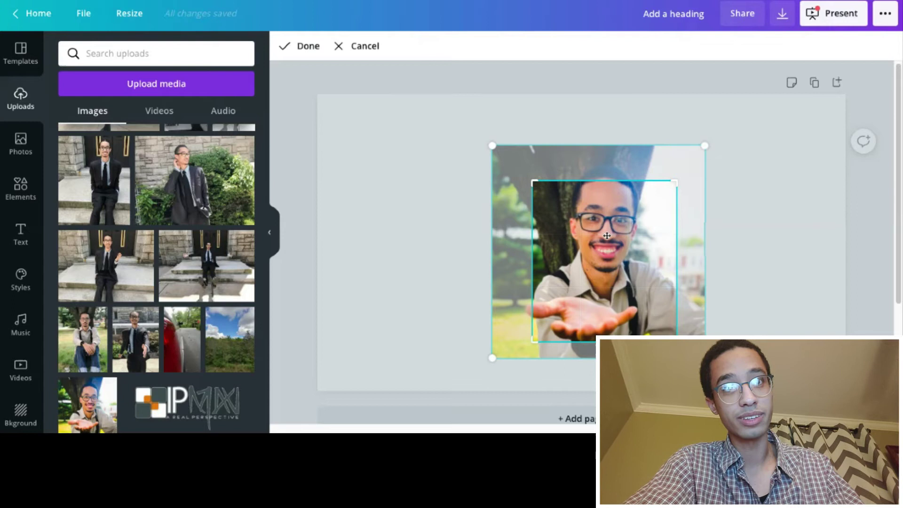
pyautogui.moveTo(606, 236); pyautogui.dragTo(624, 219)
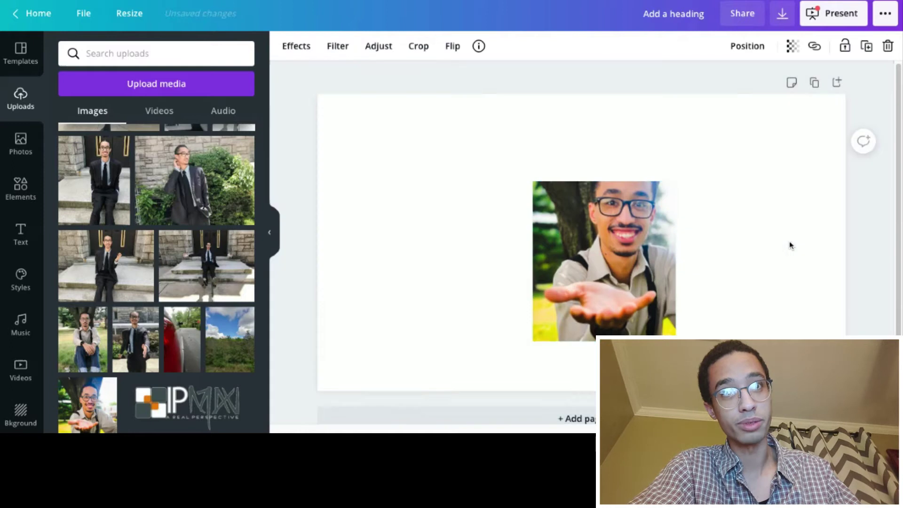
pyautogui.click(790, 245)
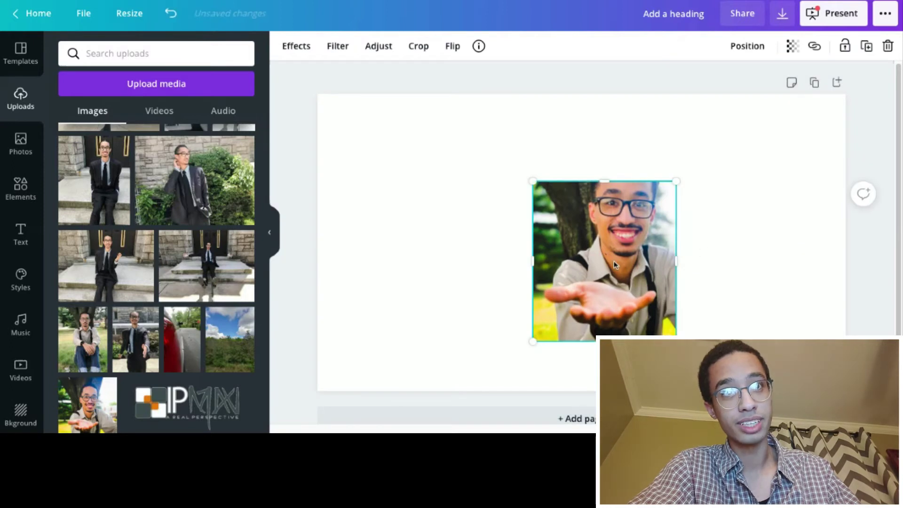
# - Reopen the crop and widen the frame to the photo's top-left and right edges
pyautogui.doubleClick(624, 296)
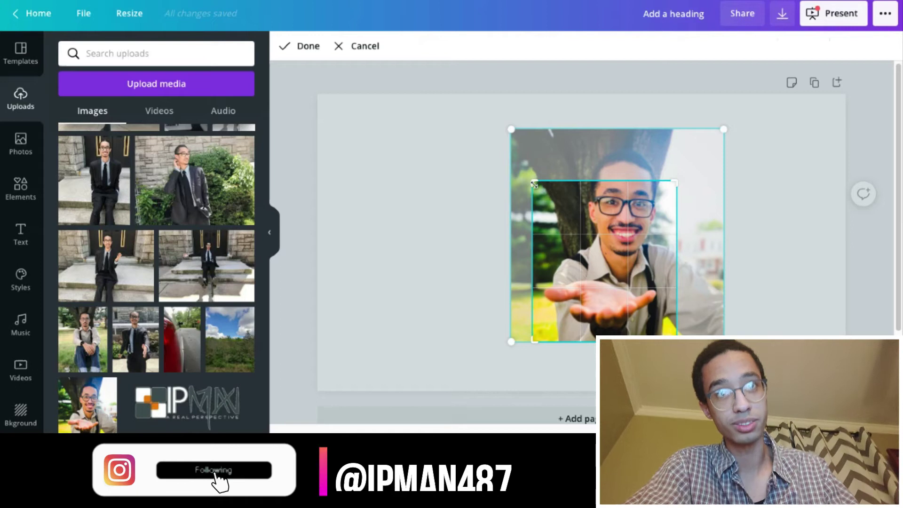
pyautogui.moveTo(534, 185); pyautogui.dragTo(510, 129)
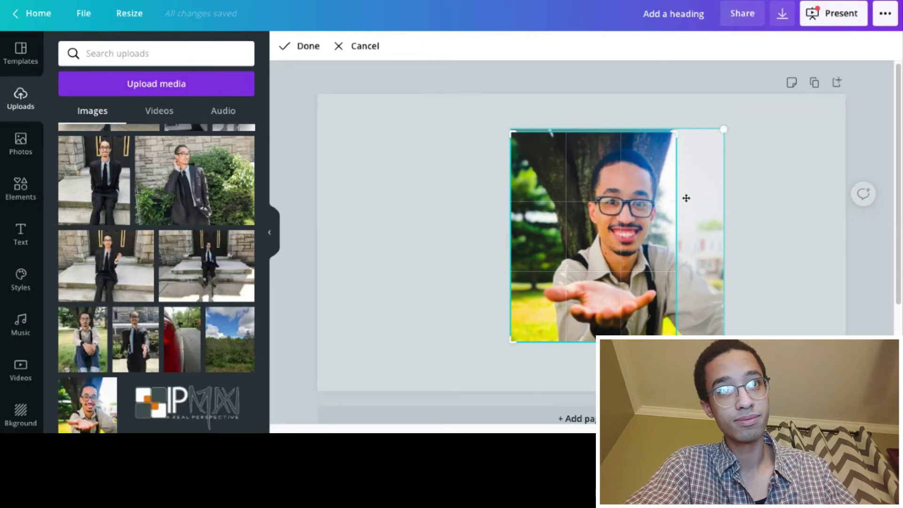
pyautogui.moveTo(676, 132); pyautogui.dragTo(724, 129)
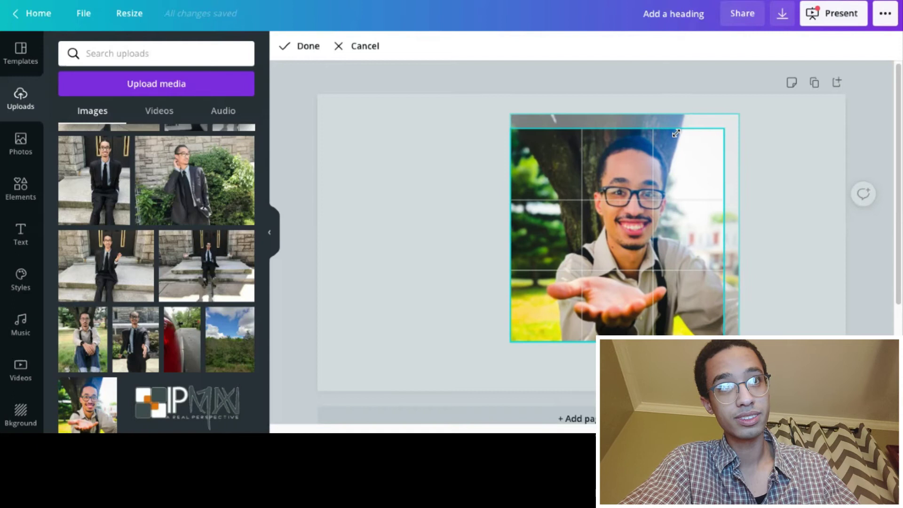
# - Apply the widened crop, then trim the photo's top, right and left edges to about 450 wide
pyautogui.click(760, 154)
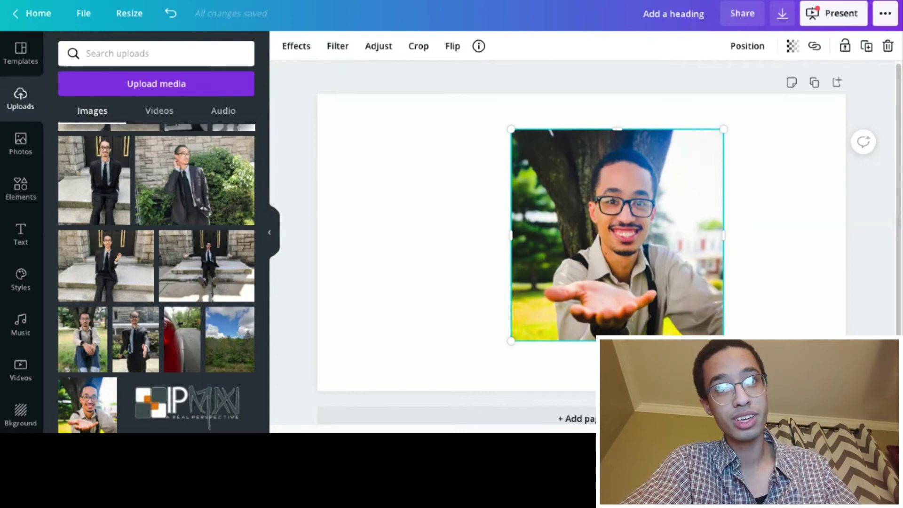
pyautogui.moveTo(617, 129); pyautogui.dragTo(616, 169)
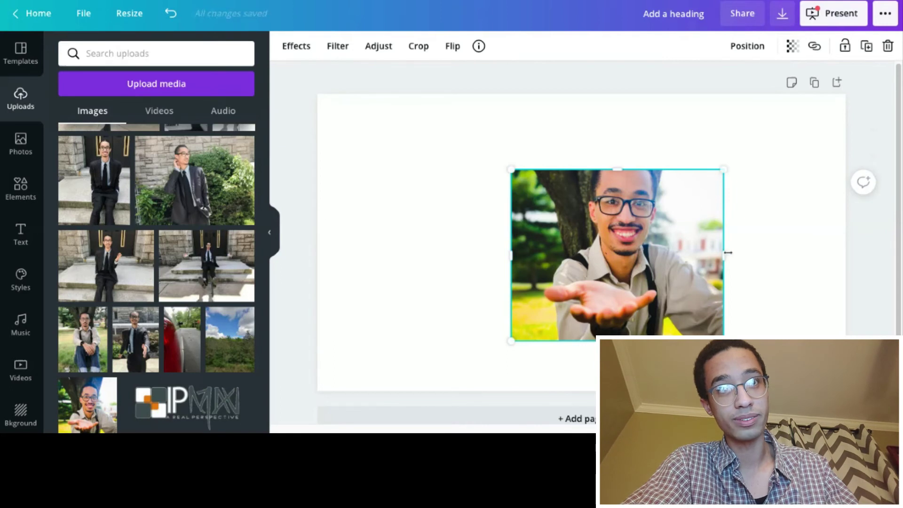
pyautogui.moveTo(727, 253); pyautogui.dragTo(656, 255)
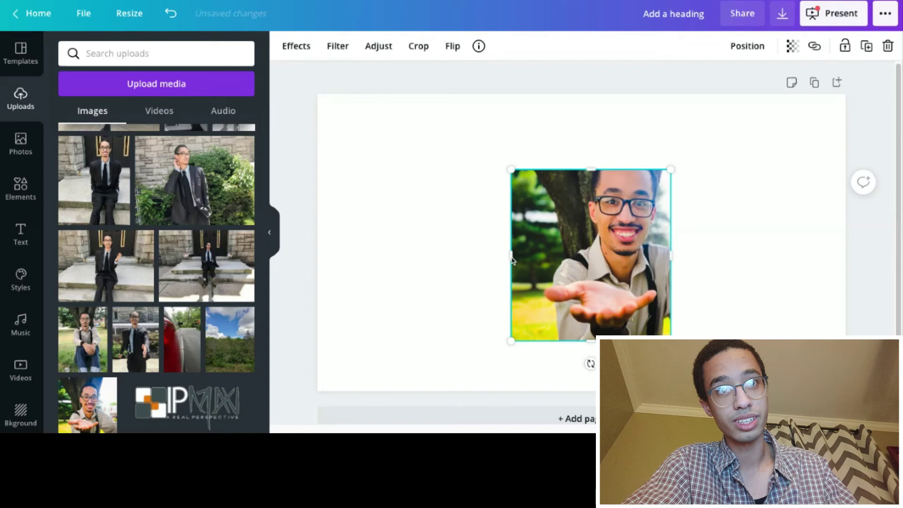
pyautogui.moveTo(512, 255); pyautogui.dragTo(546, 256)
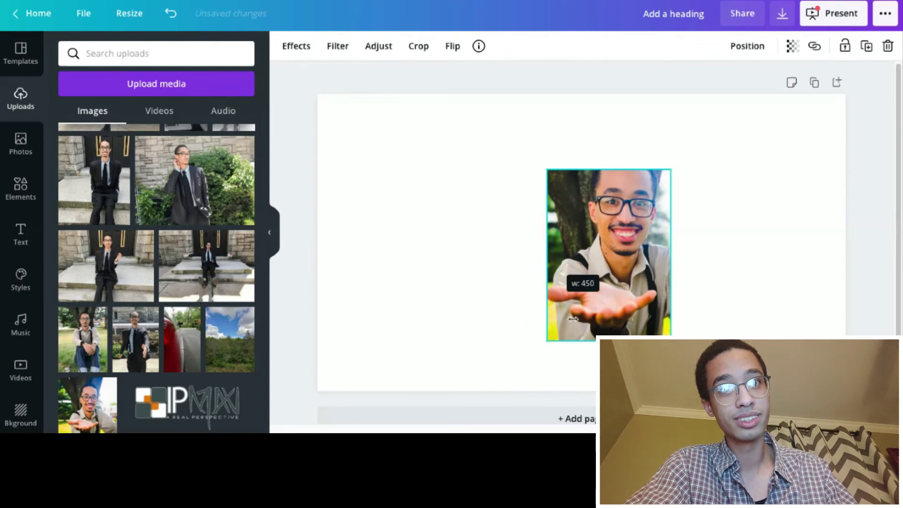